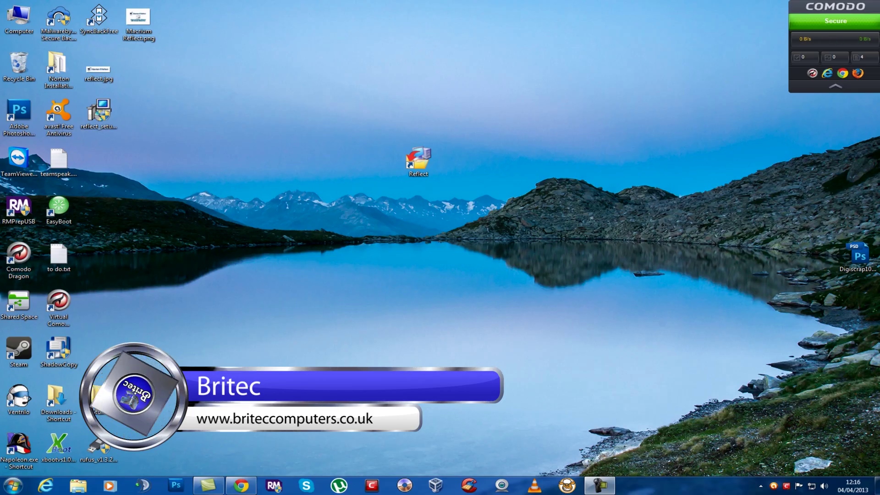
Bring the Chrome window showing the Macrium Reflect Free download page to the front.
click(271, 474)
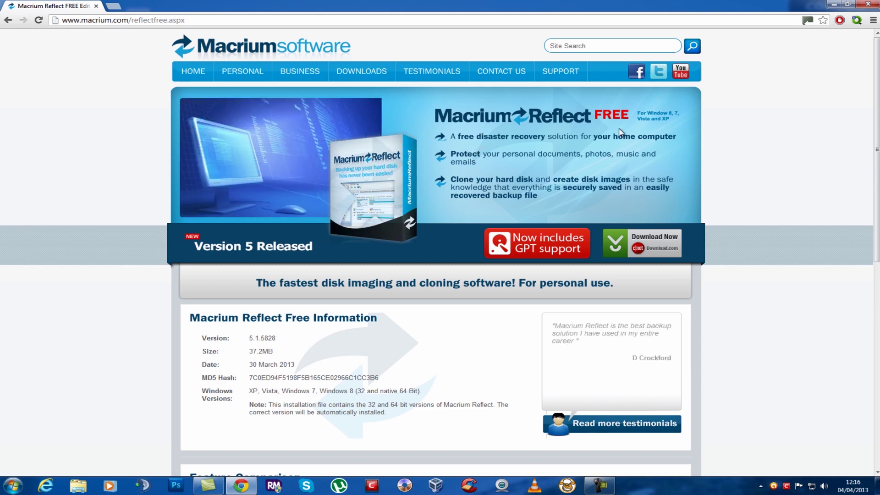
Minimize Chrome so the desktop with the Reflect shortcut shows again.
click(834, 5)
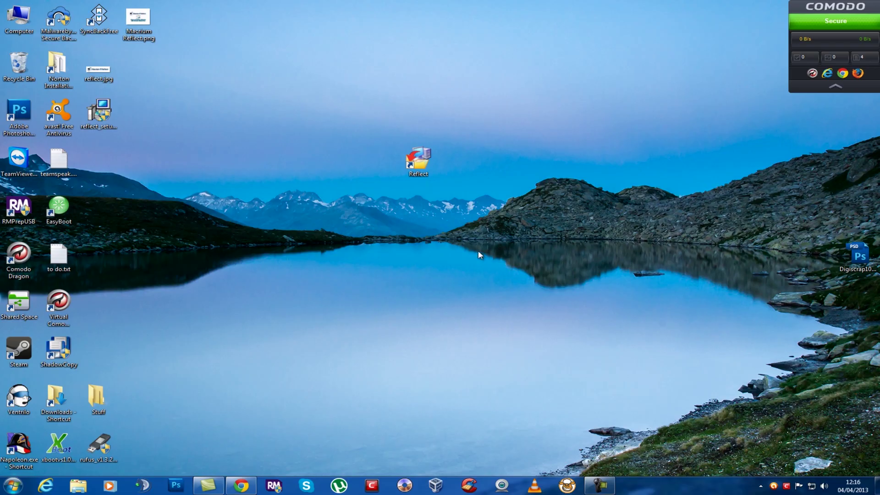
Open Computer, select the empty 465 GB Local Disk (H:) and bring up its context menu.
double_click(19, 18)
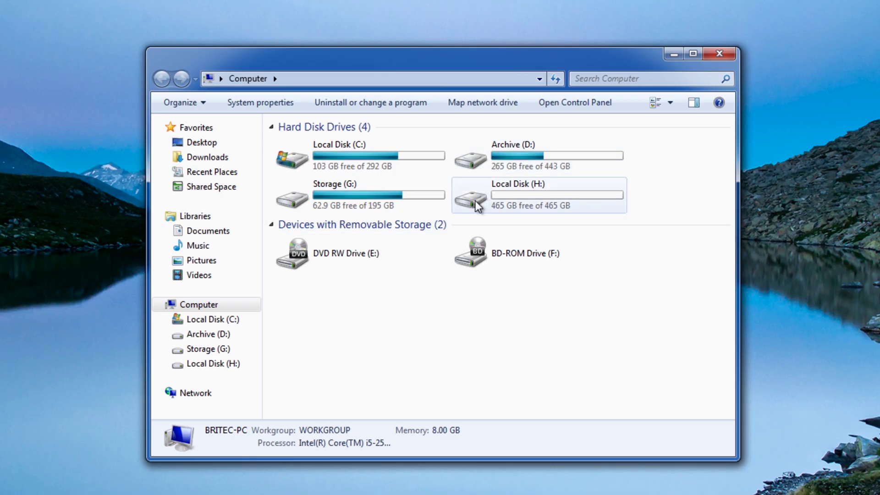
mouse_move(480, 204)
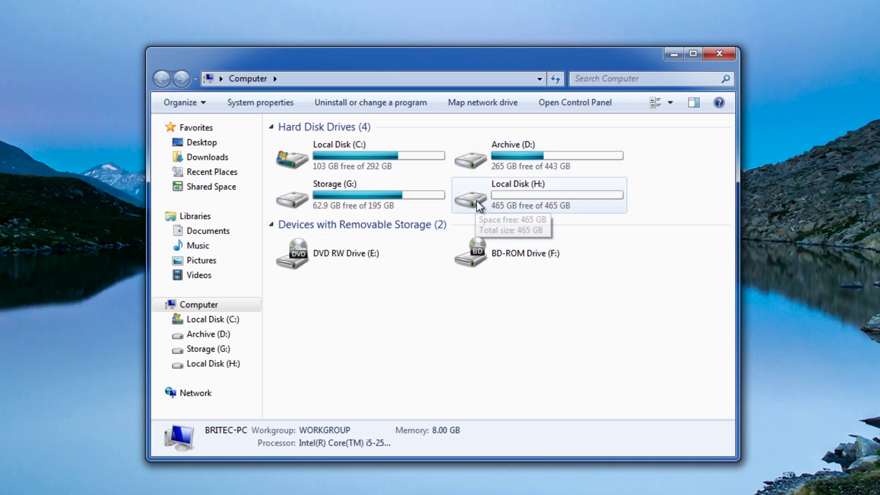
click(518, 203)
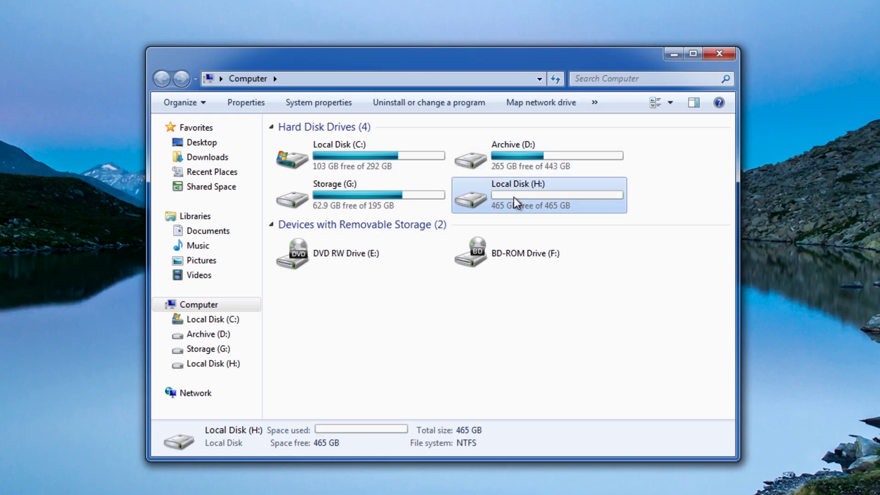
mouse_move(518, 202)
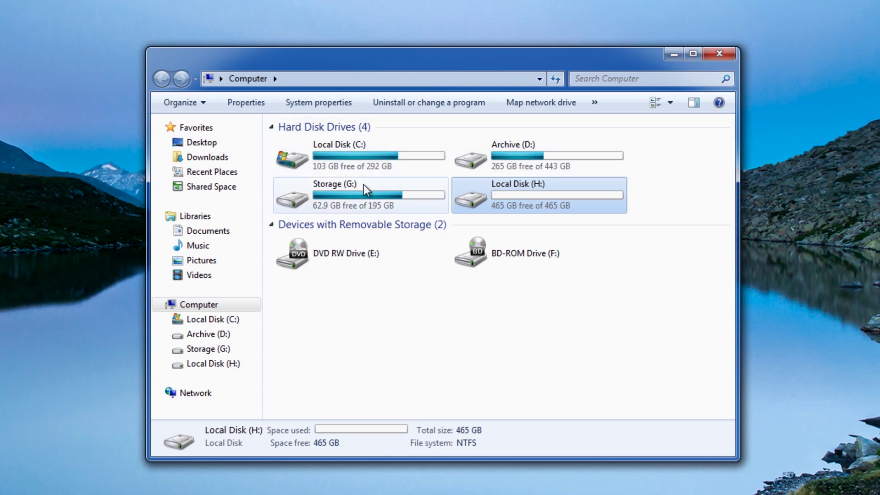
mouse_move(365, 188)
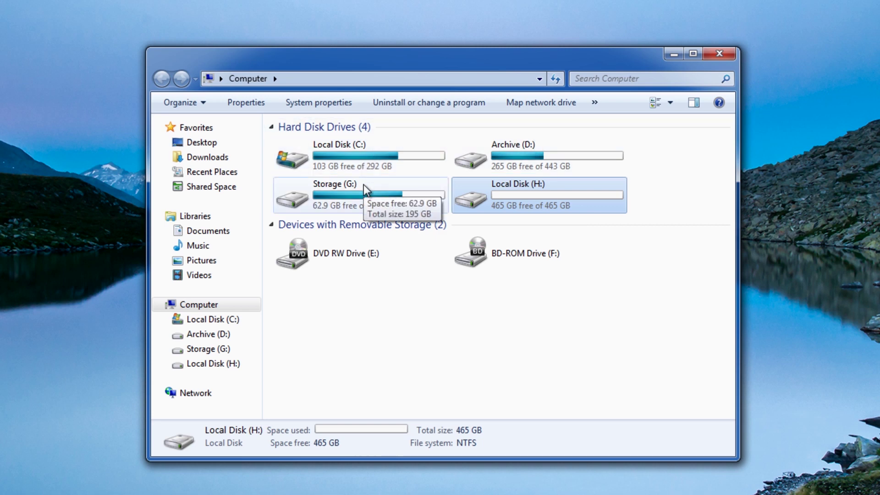
right_click(510, 196)
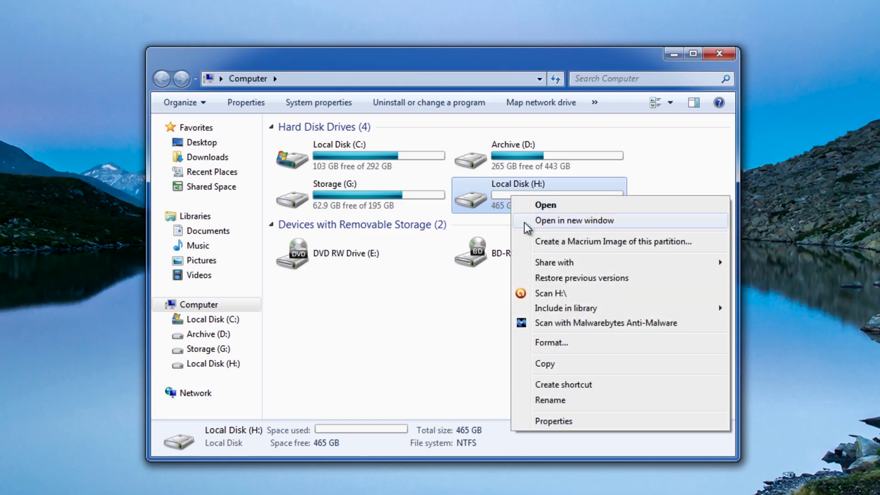
Quick-format drive H: as NTFS with volume label 'Image'.
click(562, 344)
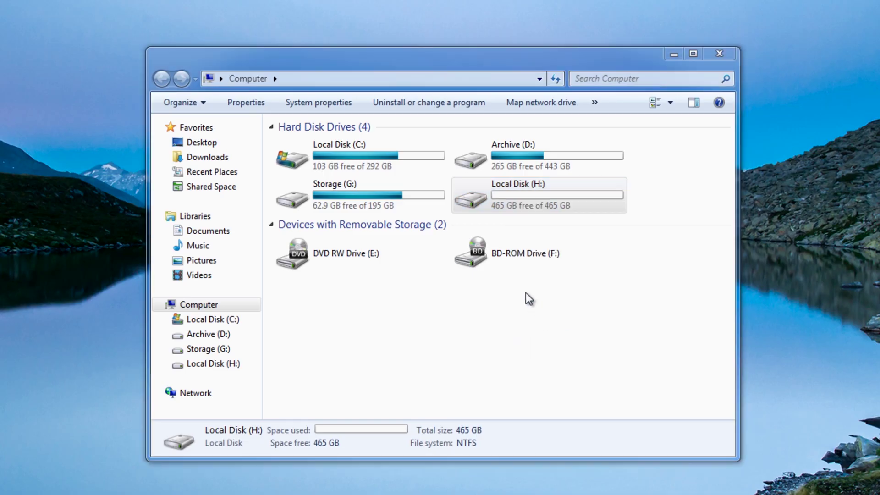
drag(281, 179, 427, 119)
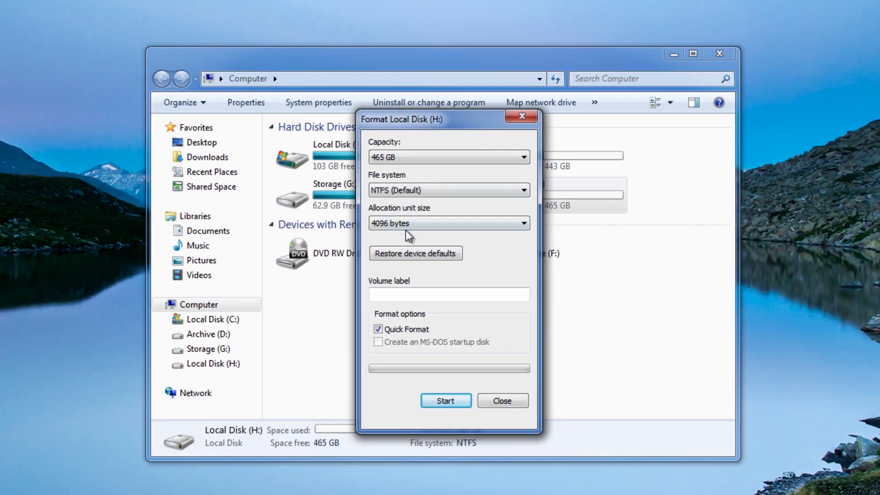
click(397, 293)
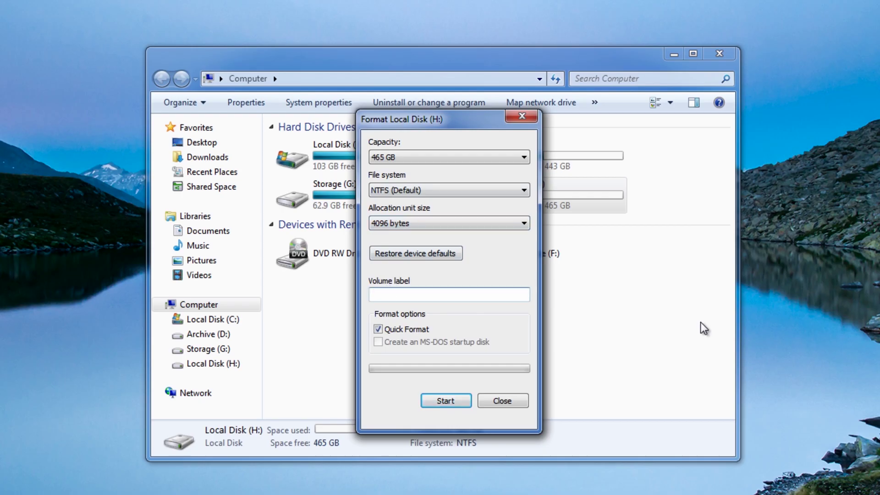
text(Image)
click(449, 397)
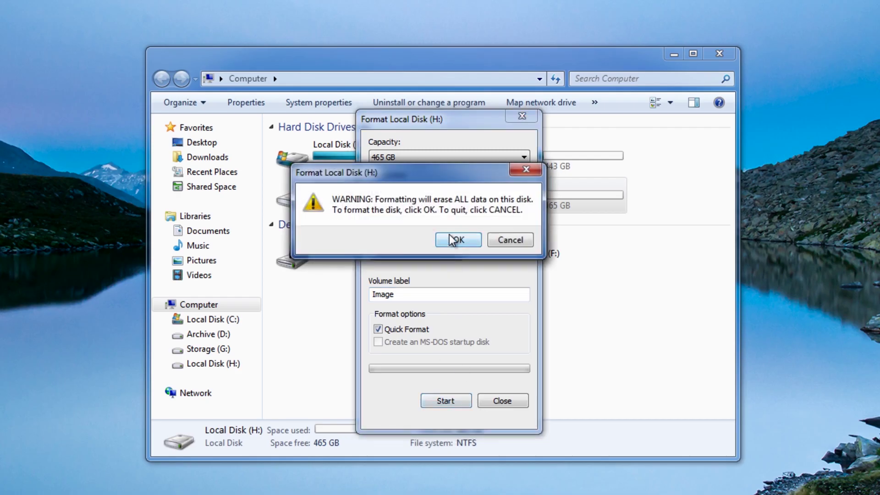
click(453, 241)
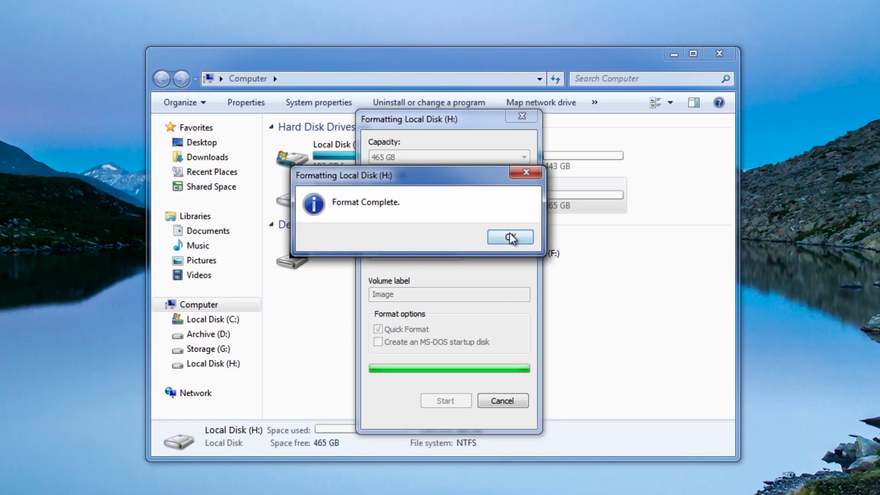
click(511, 237)
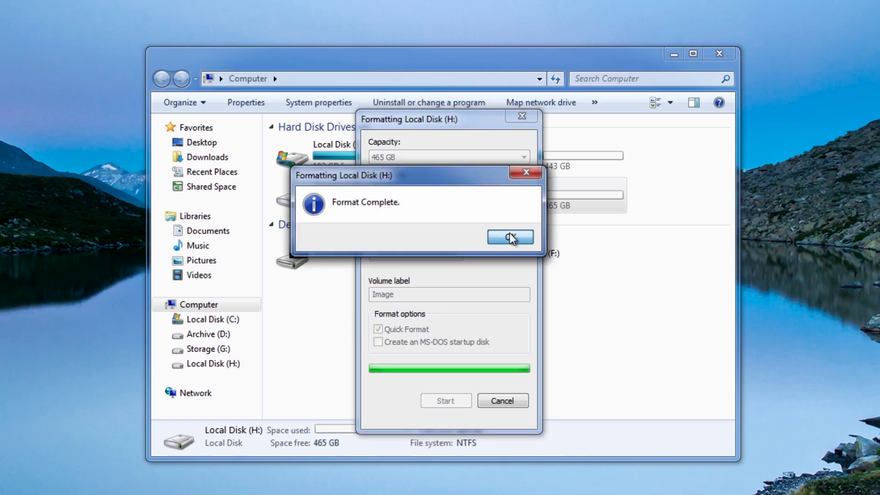
click(502, 401)
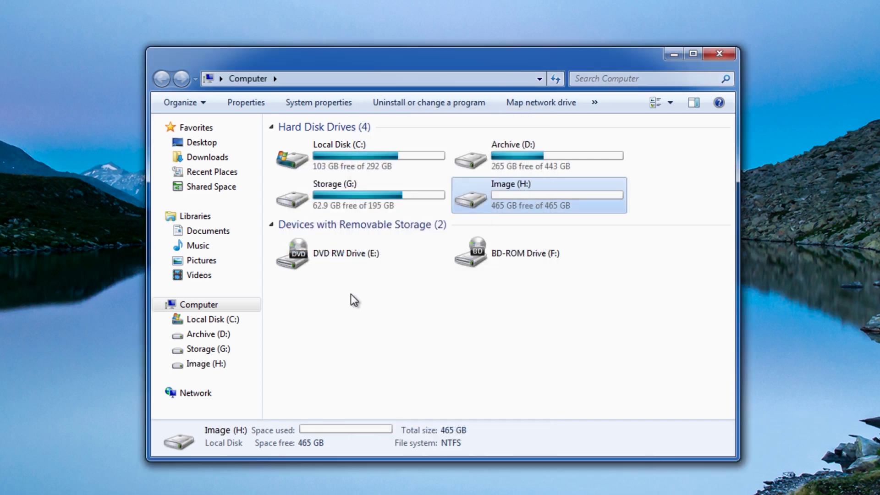
Check that Image (H:) is empty, then close Explorer.
double_click(506, 200)
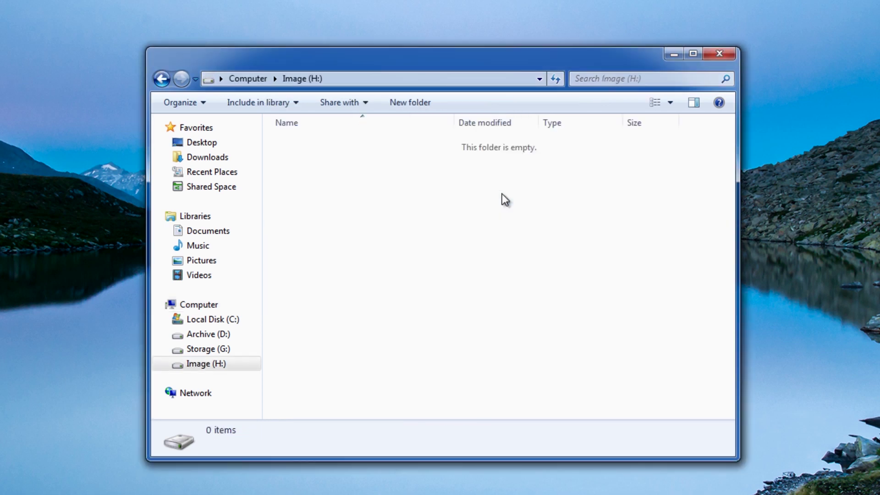
click(161, 81)
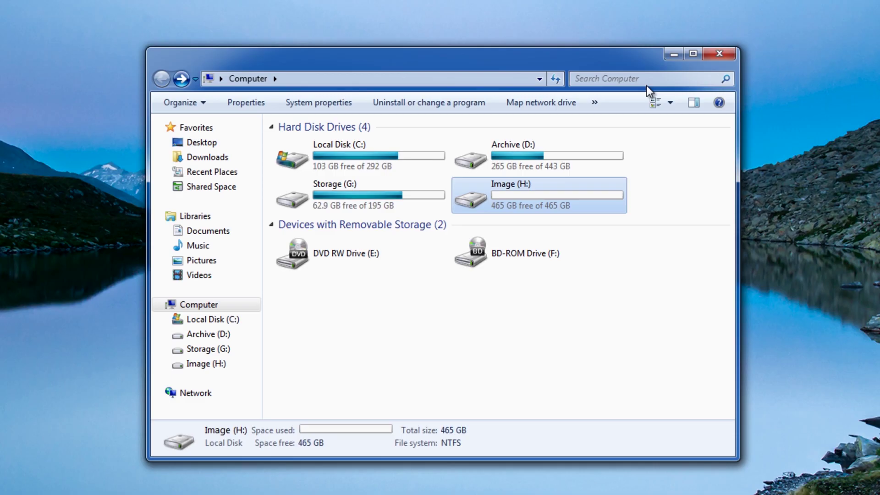
click(720, 54)
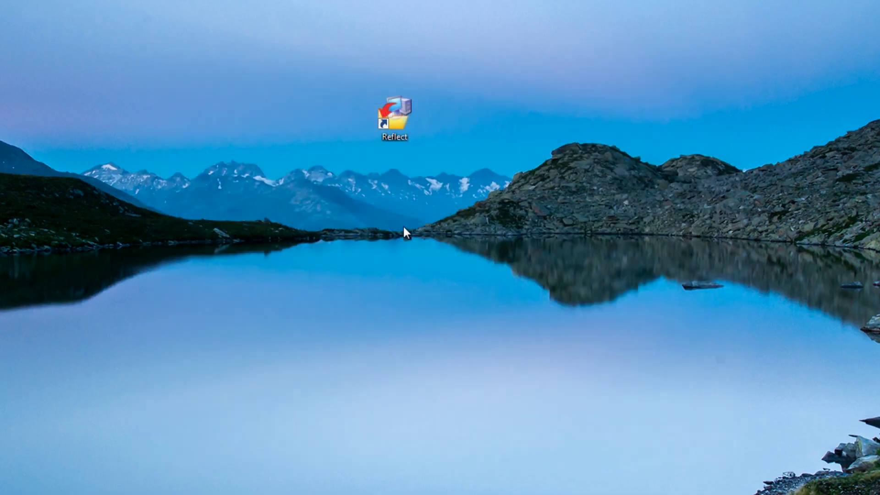
Launch Macrium Reflect, start Windows PE rescue media setup, then cancel it without burning a disc.
double_click(404, 108)
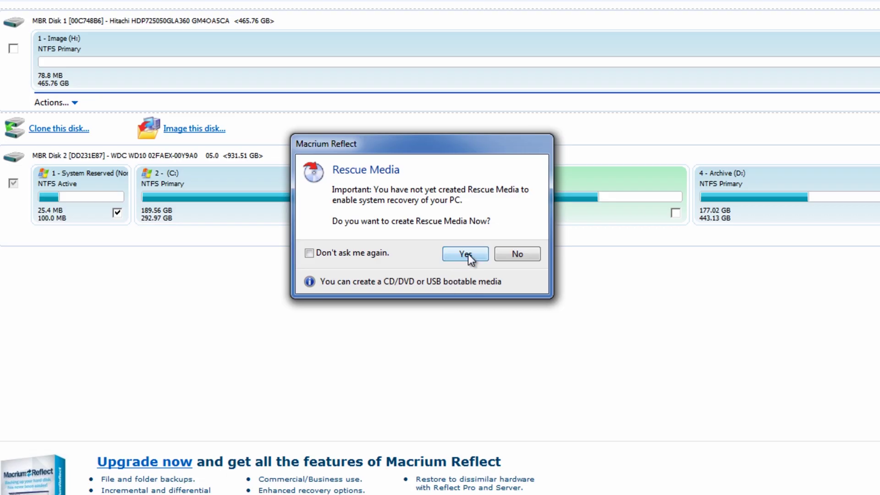
click(468, 254)
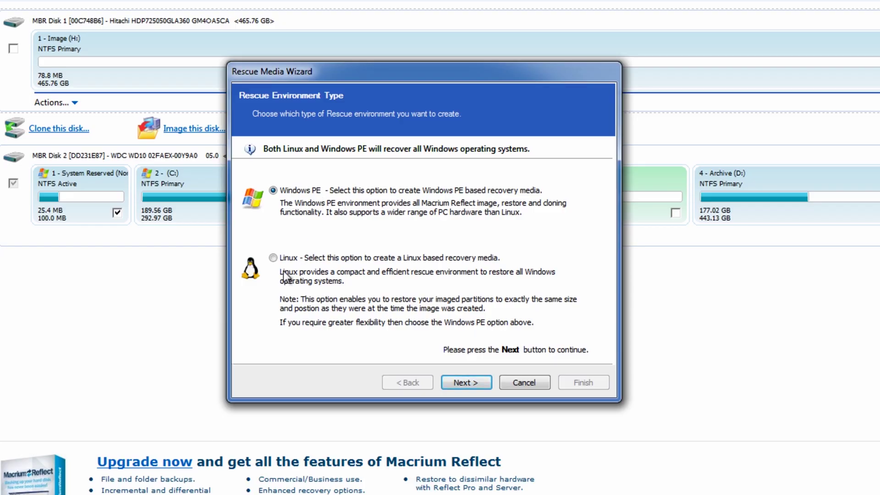
click(469, 383)
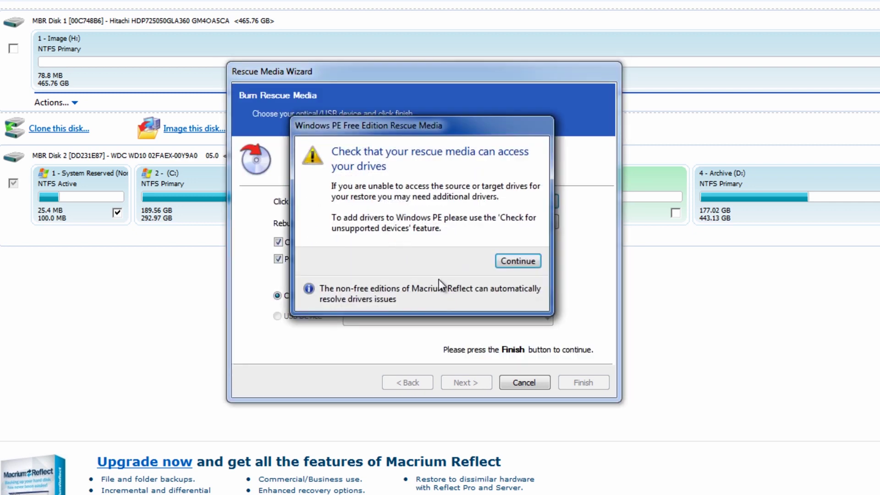
click(519, 261)
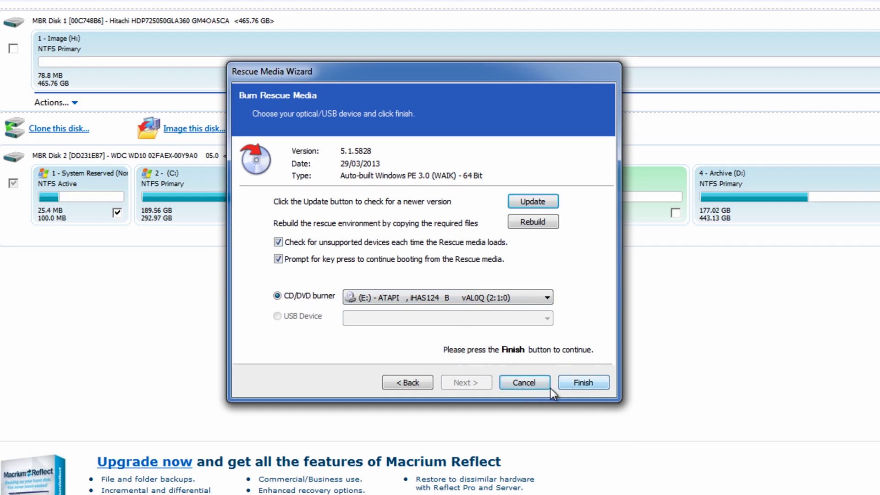
click(536, 387)
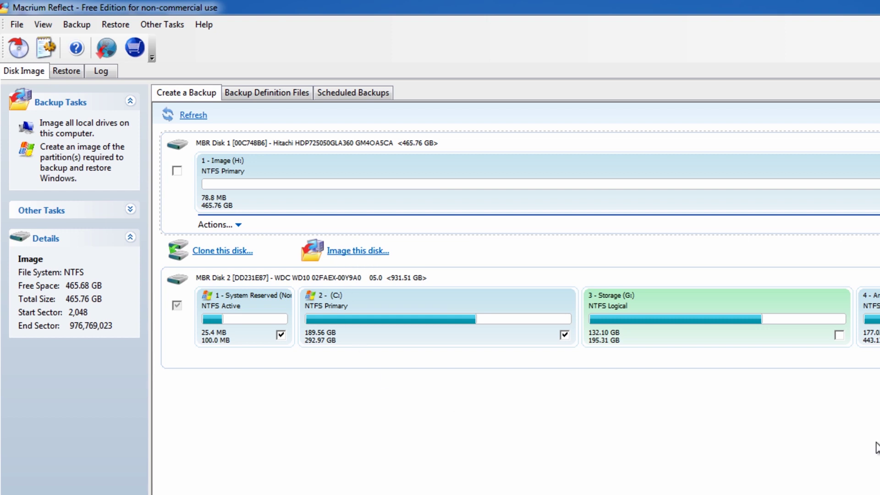
Select System Reserved on Disk 2 and start imaging the partitions needed to restore Windows.
click(828, 356)
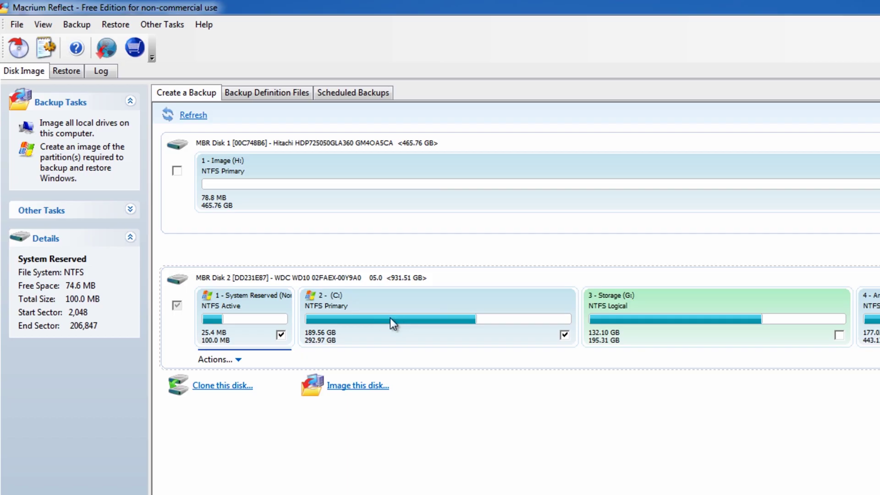
click(82, 163)
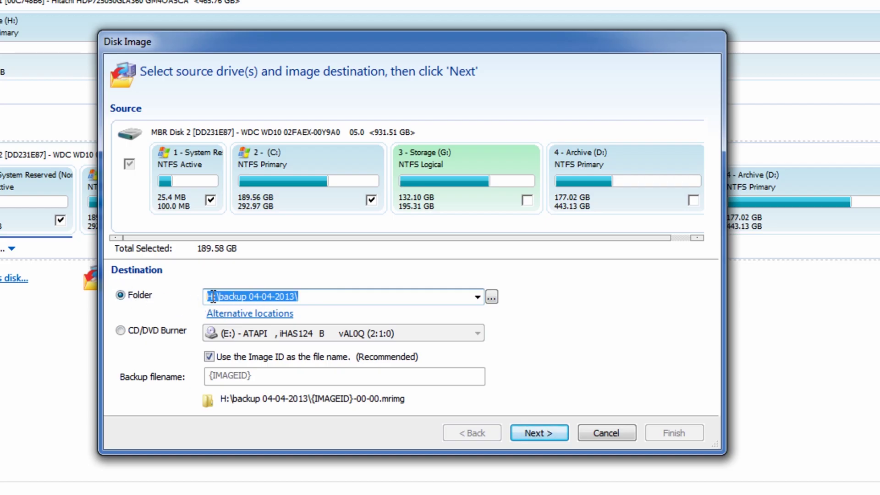
Browse for the destination folder and expand Computer to list drives C: through H:.
click(492, 298)
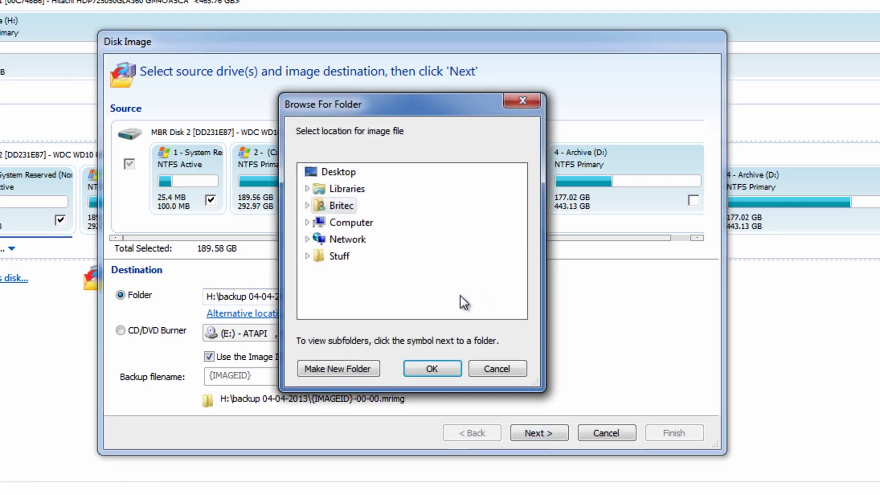
double_click(345, 224)
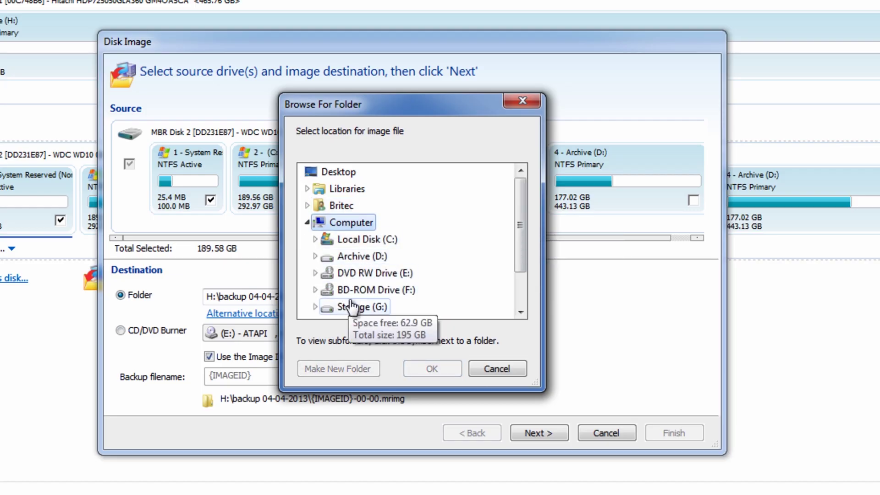
drag(519, 232, 519, 260)
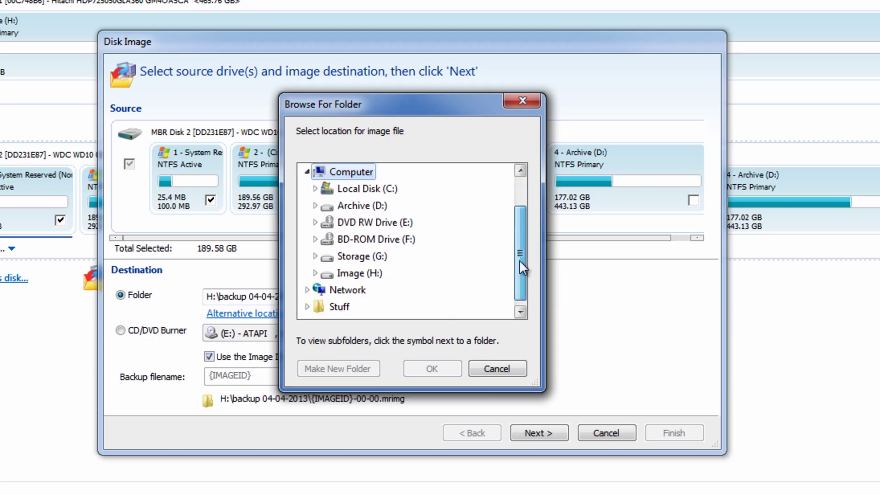
Create folder 'backup 04-04-2013' on Image (H:) and set it as the destination.
click(353, 274)
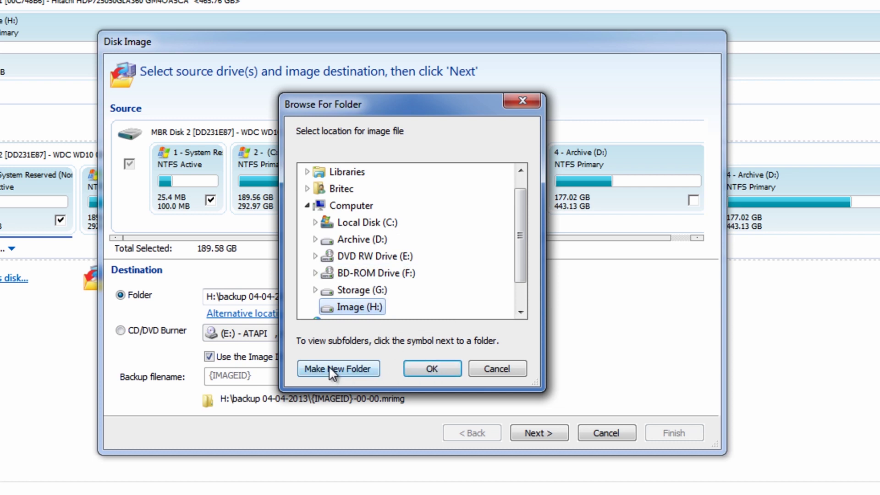
click(329, 366)
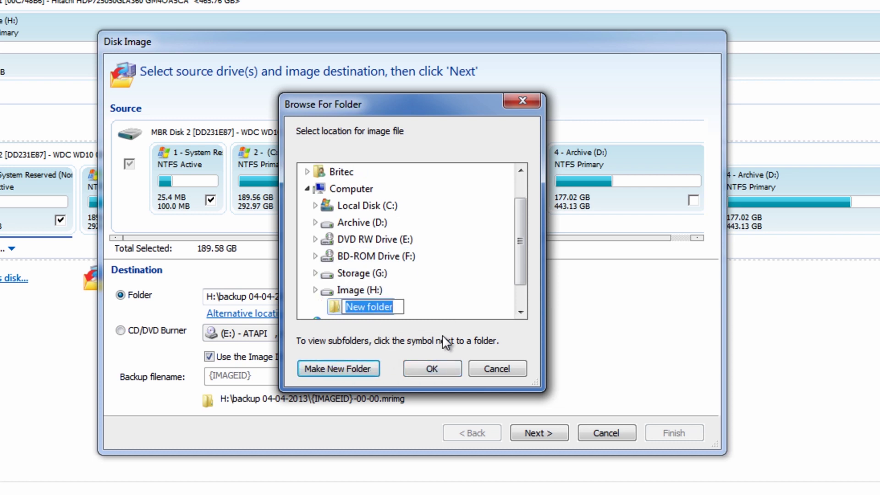
text(backup)
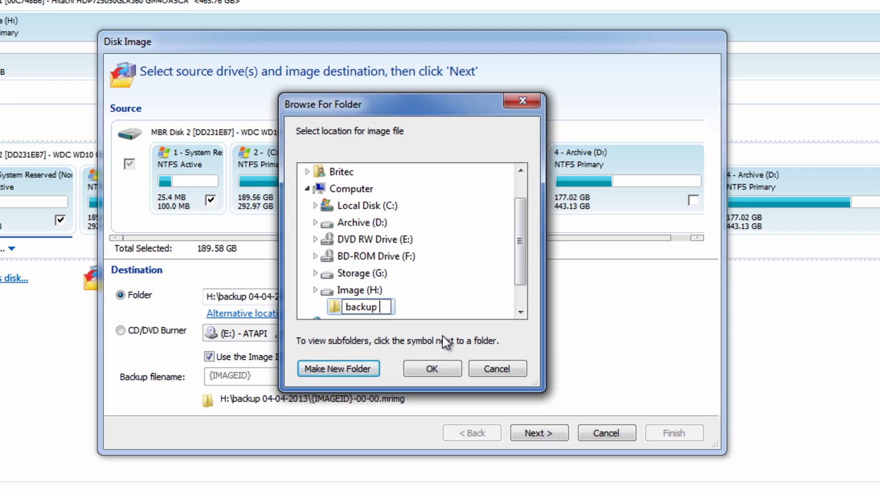
text( 04-04-2013)
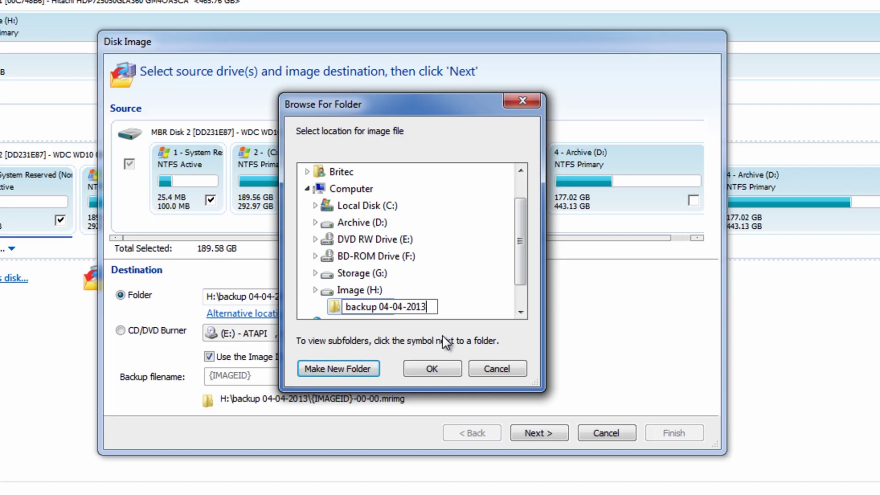
click(428, 371)
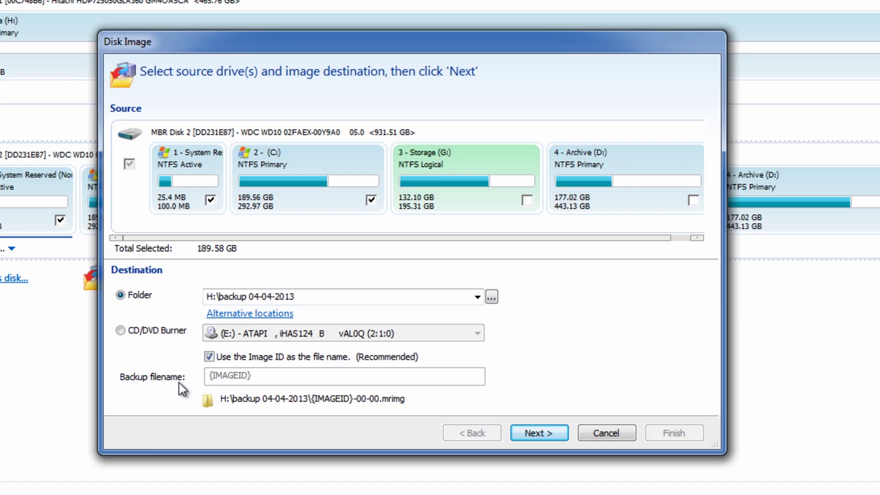
Advance the Disk Image wizard to the Imaging Summary page.
click(550, 435)
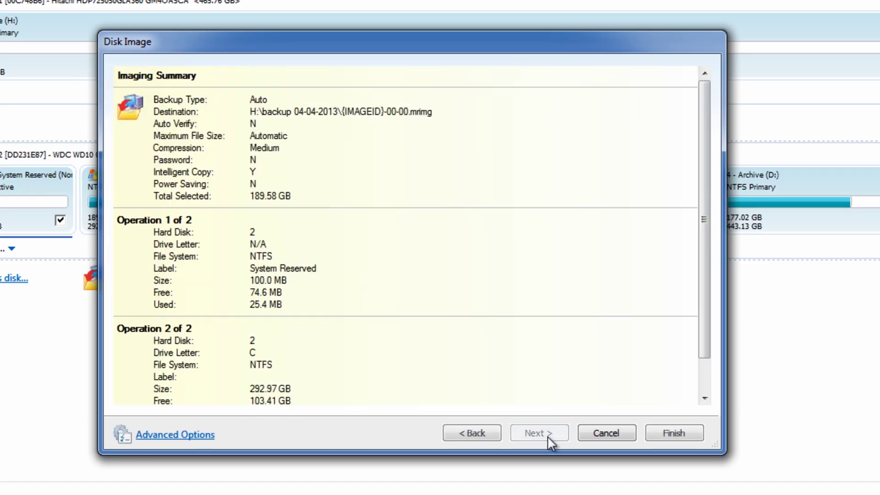
In Advanced Options, keep image compression at Medium (Recommended).
click(162, 439)
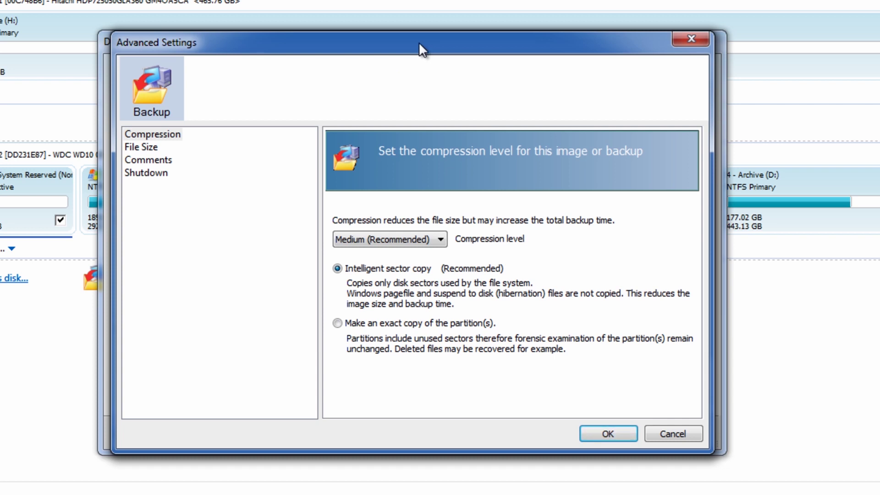
drag(420, 42, 411, 44)
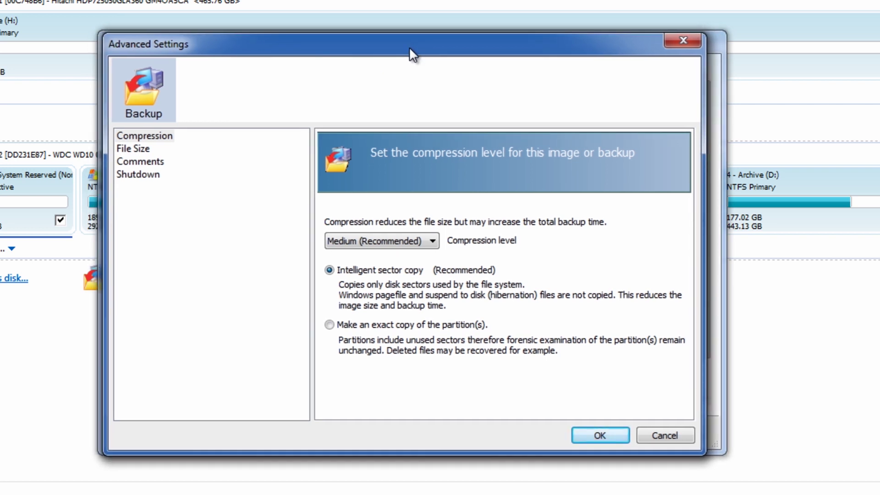
click(145, 136)
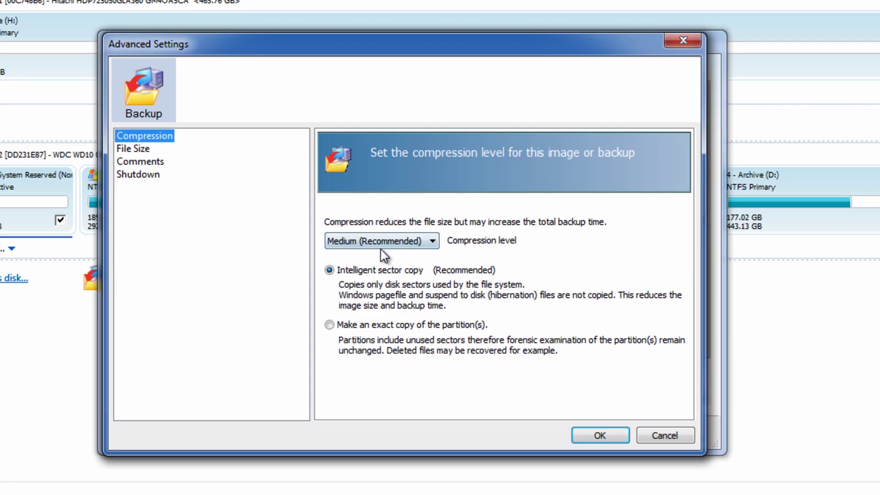
click(426, 247)
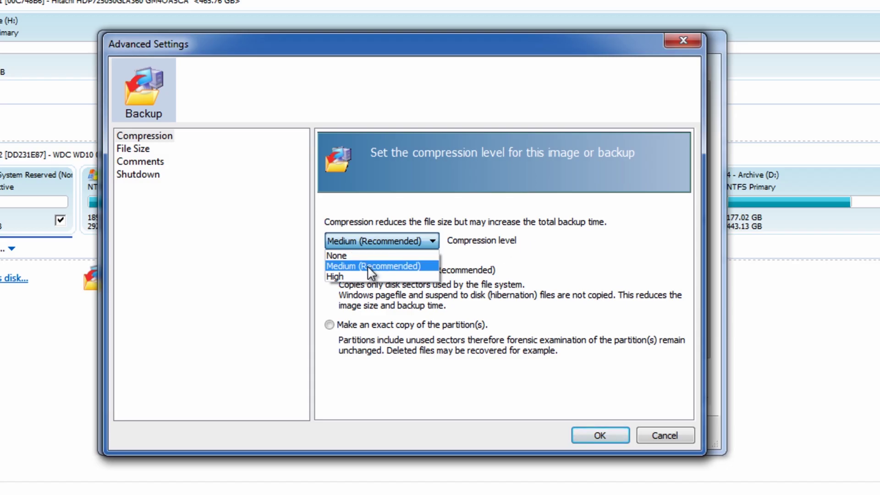
click(452, 270)
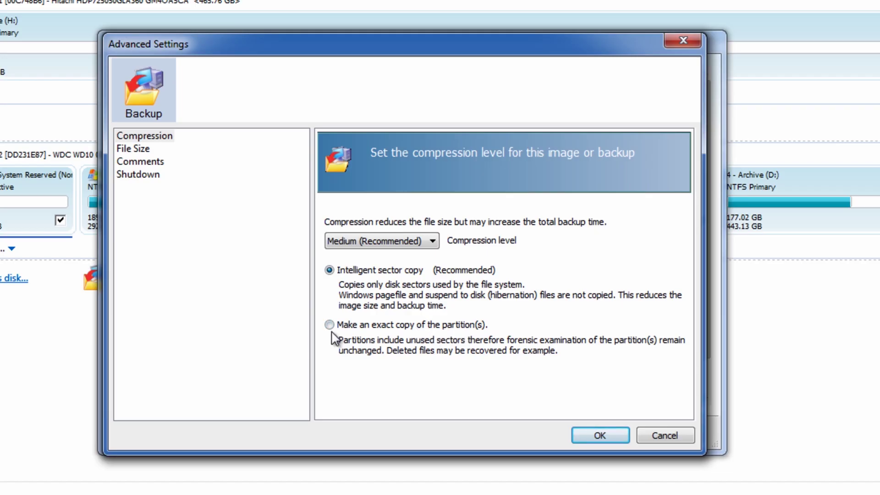
Review the File Size, Comments and Shutdown advanced settings, then return to the Imaging Summary.
click(133, 150)
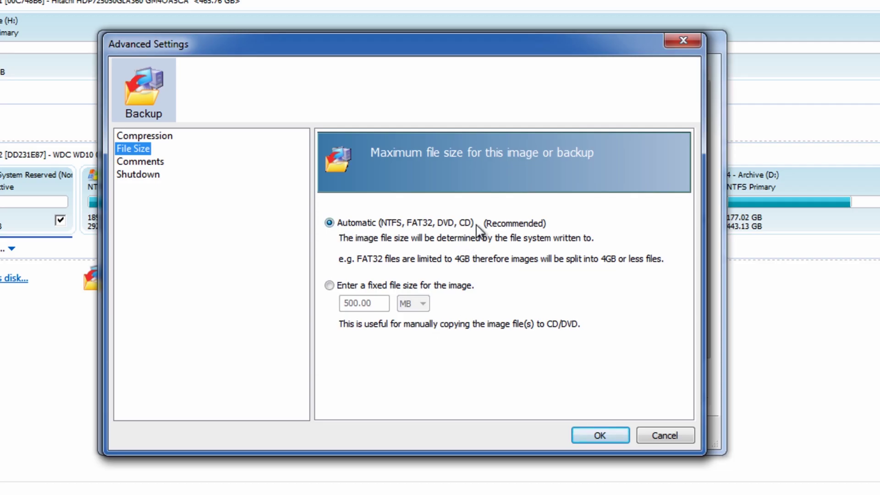
click(130, 164)
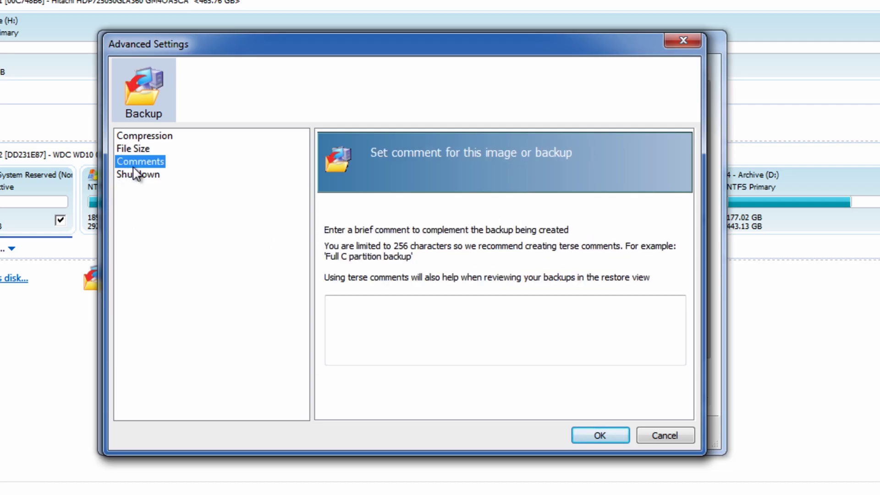
click(350, 306)
click(138, 175)
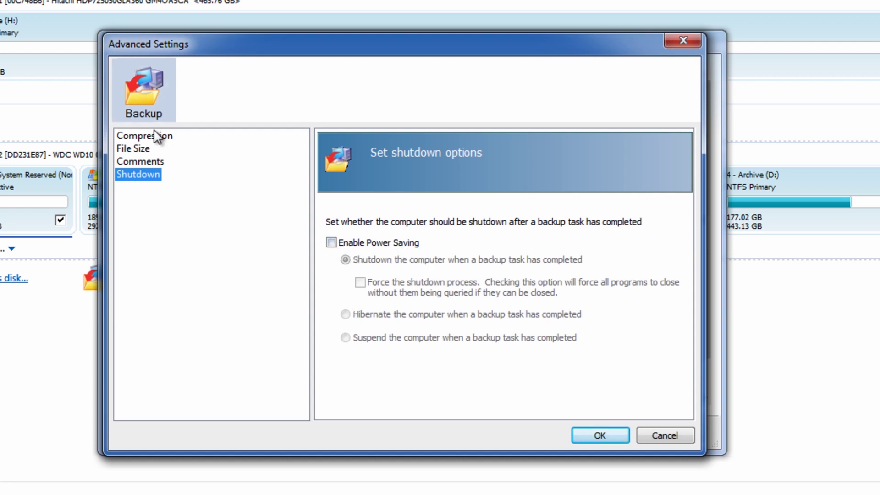
click(600, 435)
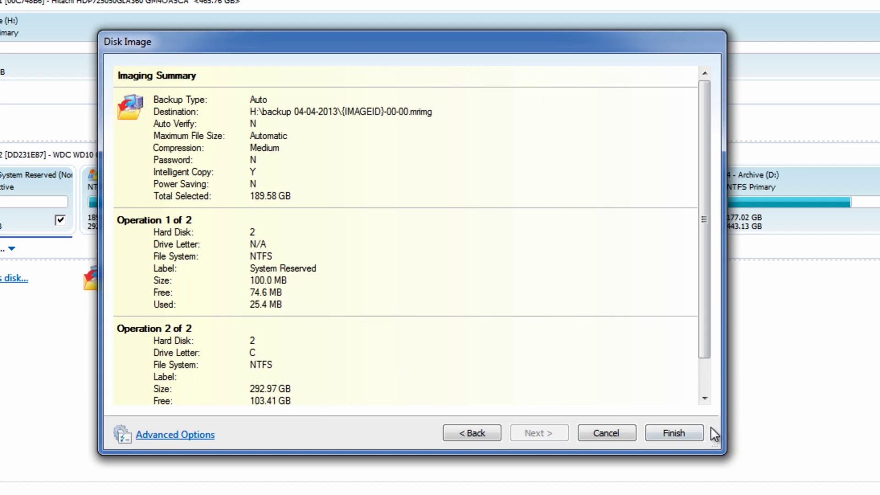
Finish the wizard, running the backup now and saving the XML definition My Backup(1).
click(672, 433)
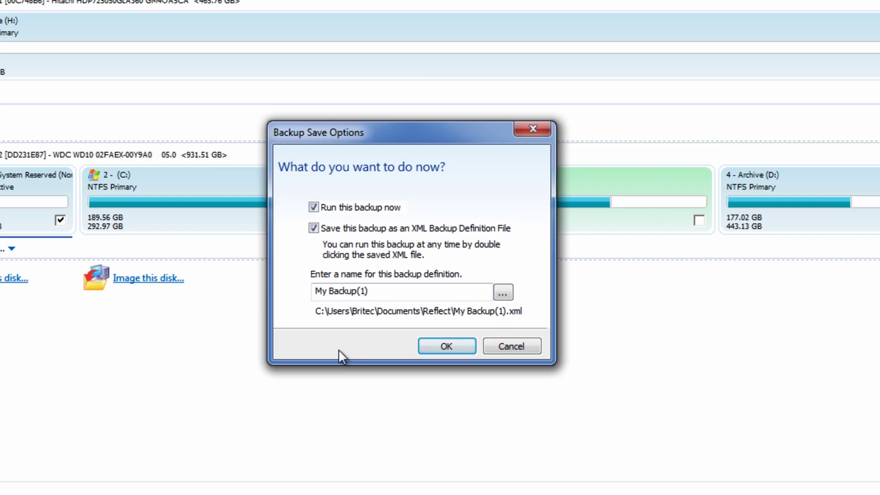
click(448, 346)
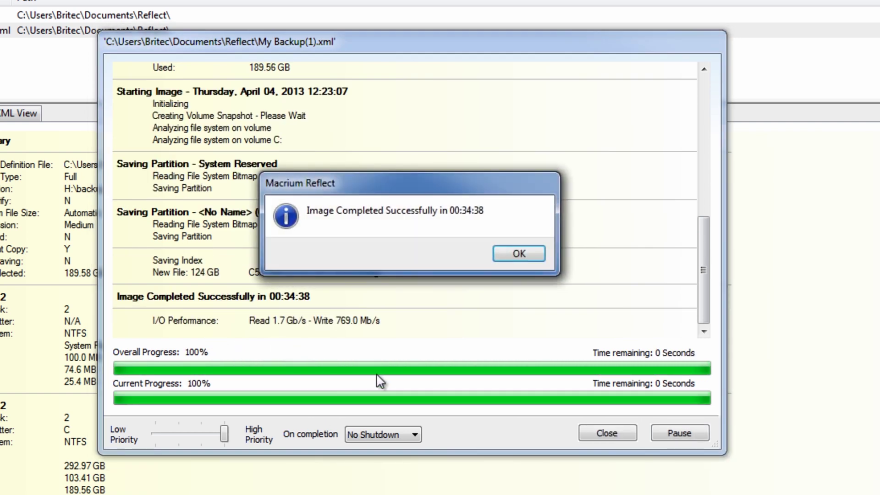
Dismiss the 'Image Completed Successfully' message and close the backup progress window.
click(519, 259)
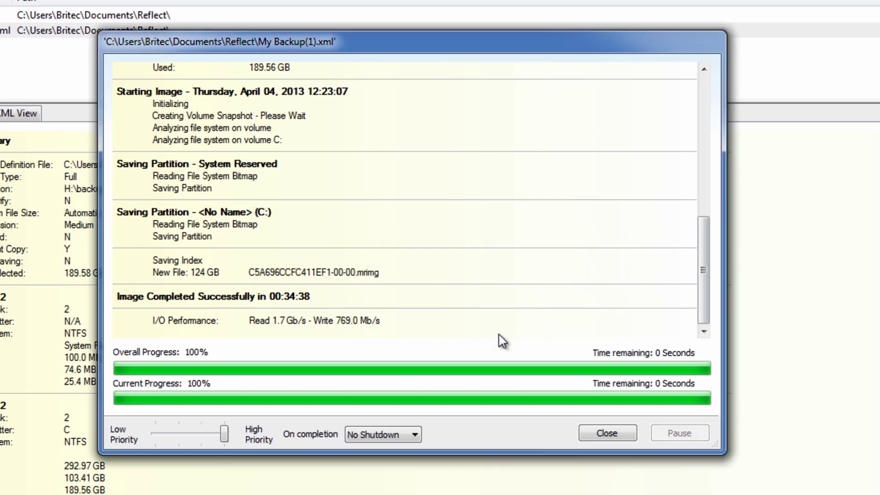
click(608, 435)
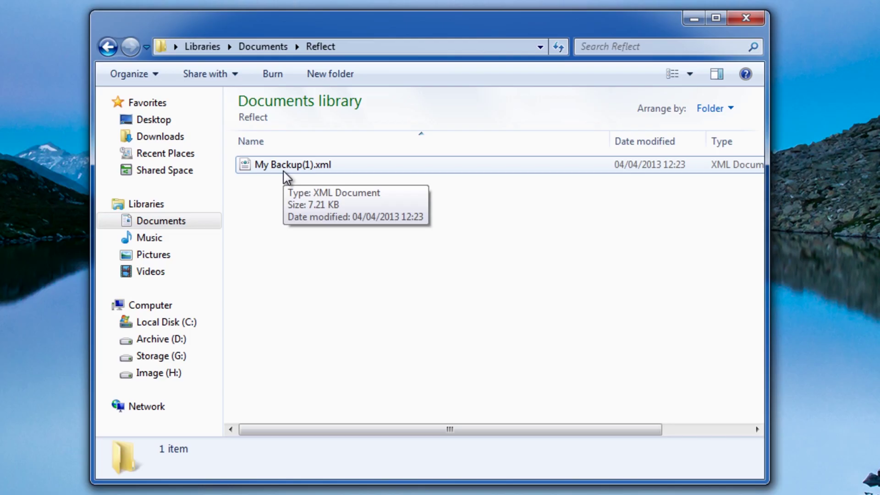
Copy My Backup(1).xml from the Documents\Reflect folder.
right_click(283, 166)
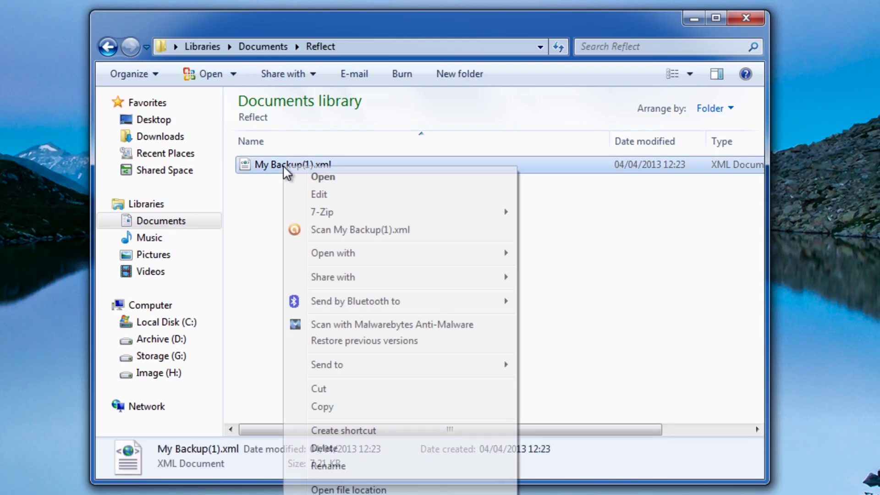
click(341, 408)
click(747, 19)
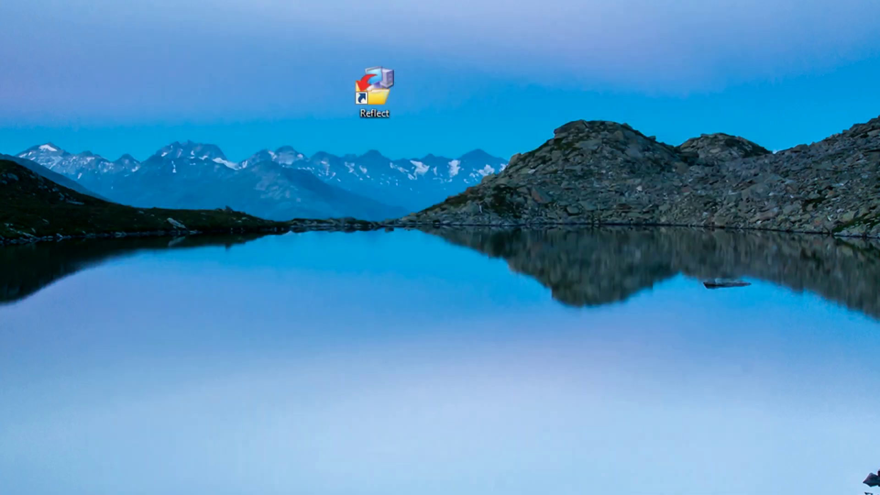
Paste My Backup(1).xml onto Image (H:) and open the backup 04-04-2013 folder.
key(super+e)
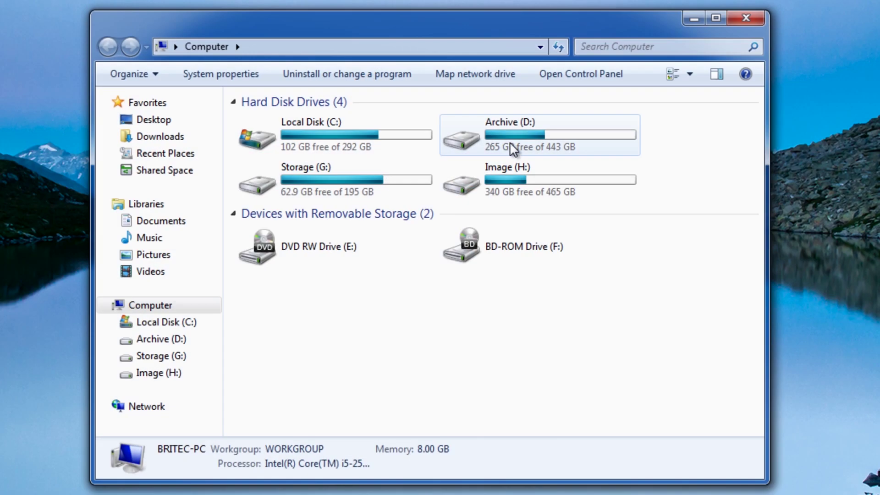
double_click(513, 180)
right_click(293, 197)
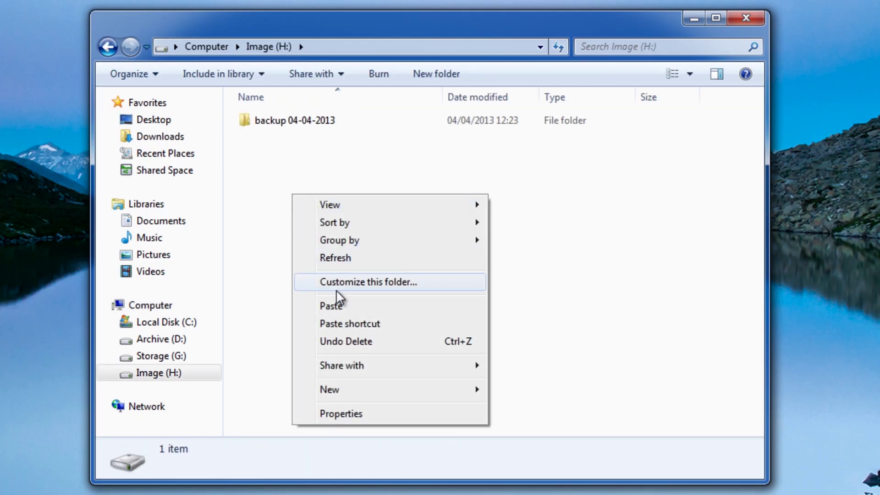
click(340, 306)
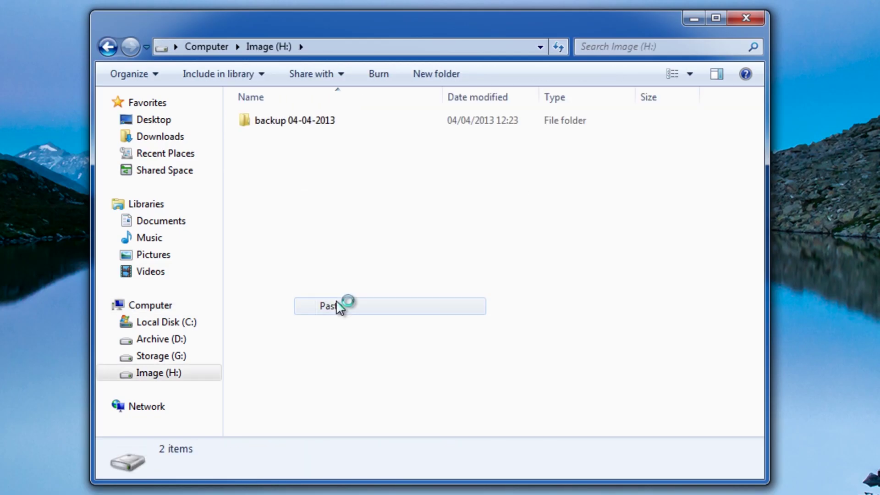
double_click(293, 122)
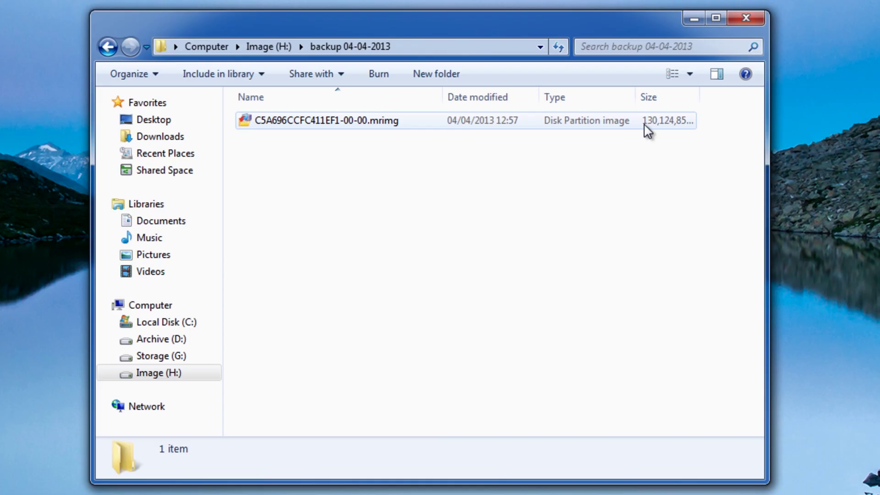
Check in Properties that the .mrimg image is 124 GB, then close the Explorer window.
click(424, 126)
right_click(427, 125)
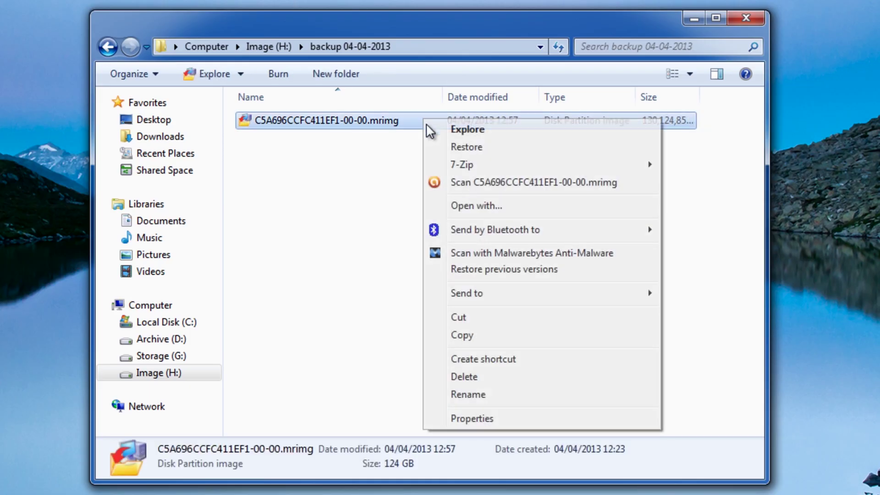
click(472, 420)
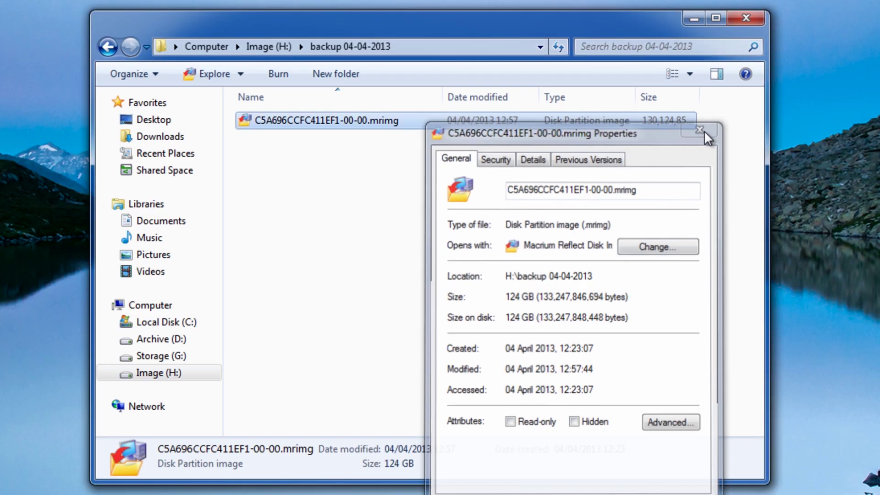
click(703, 128)
click(371, 125)
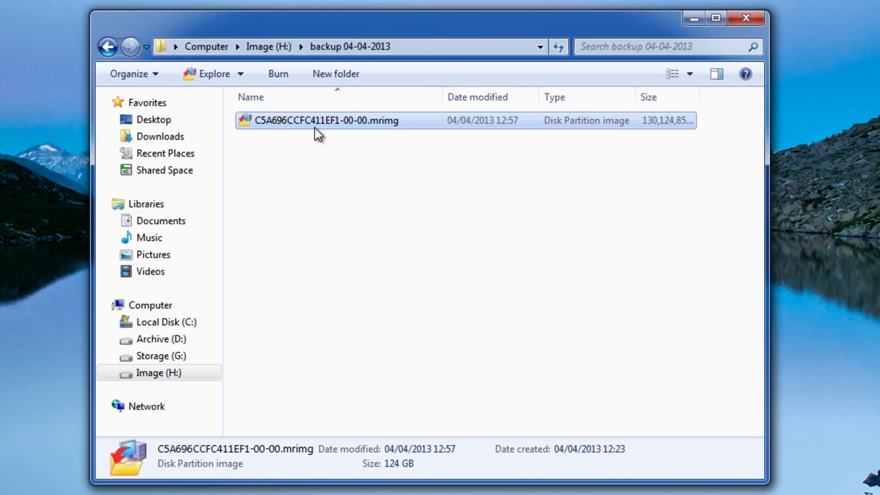
click(746, 18)
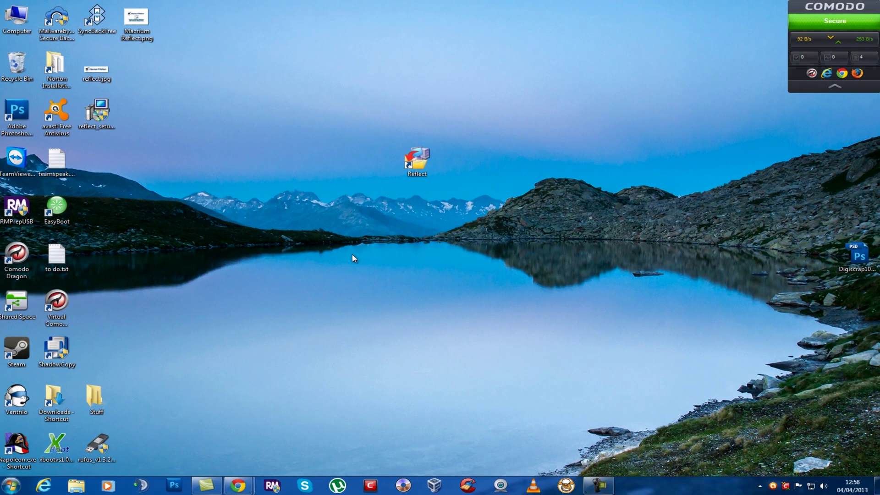